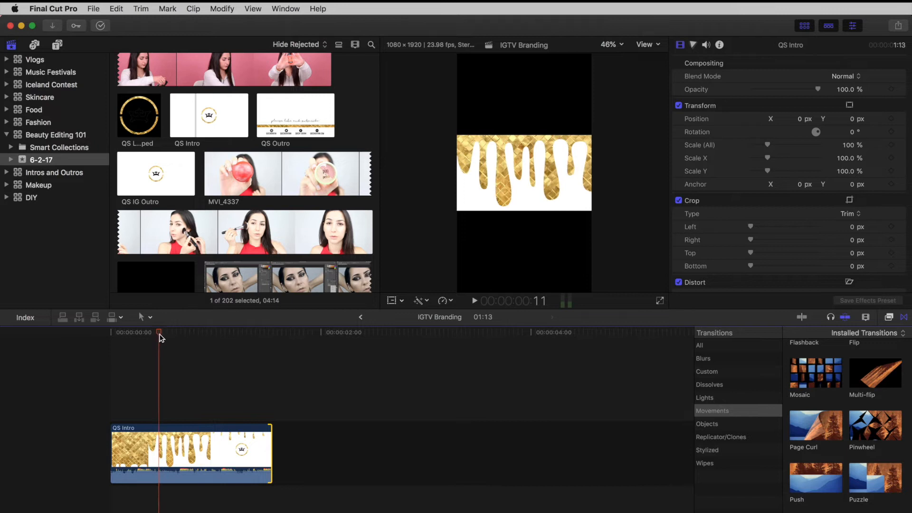
Step: Trim the start of the QS Intro clip to a duration of 01:02 and silence its audio
{"action": "left_click_drag", "start_coordinate": [117, 446], "coordinate": [158, 445]}
{"action": "left_click_drag", "start_coordinate": [187, 473], "coordinate": [187, 500]}
{"action": "scroll", "coordinate": [215, 449], "scroll_direction": "right", "scroll_amount": 1}
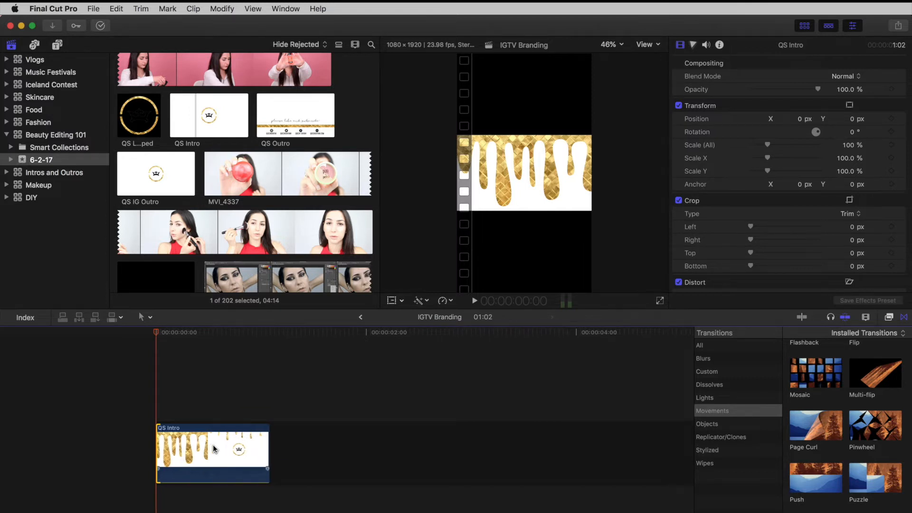
{"action": "scroll", "coordinate": [215, 449], "scroll_direction": "right", "scroll_amount": 1}
Step: Set the QS Intro clip's Spatial Conform type to Fill
{"action": "left_click", "coordinate": [213, 448]}
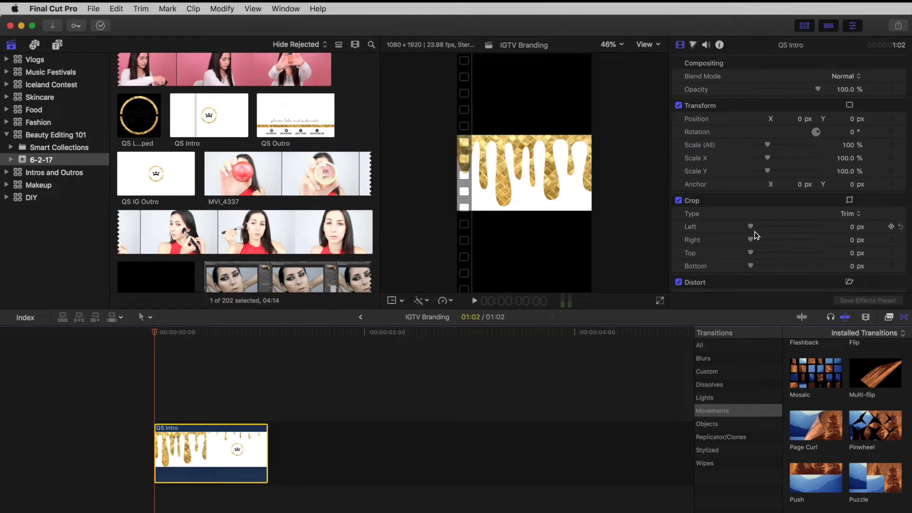
{"action": "scroll", "coordinate": [755, 235], "scroll_direction": "down", "scroll_amount": 10}
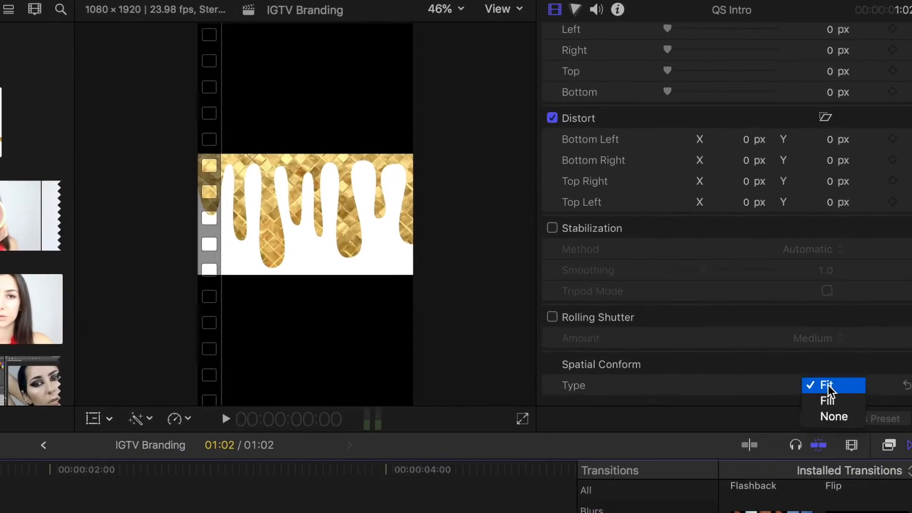
{"action": "left_click", "coordinate": [838, 399]}
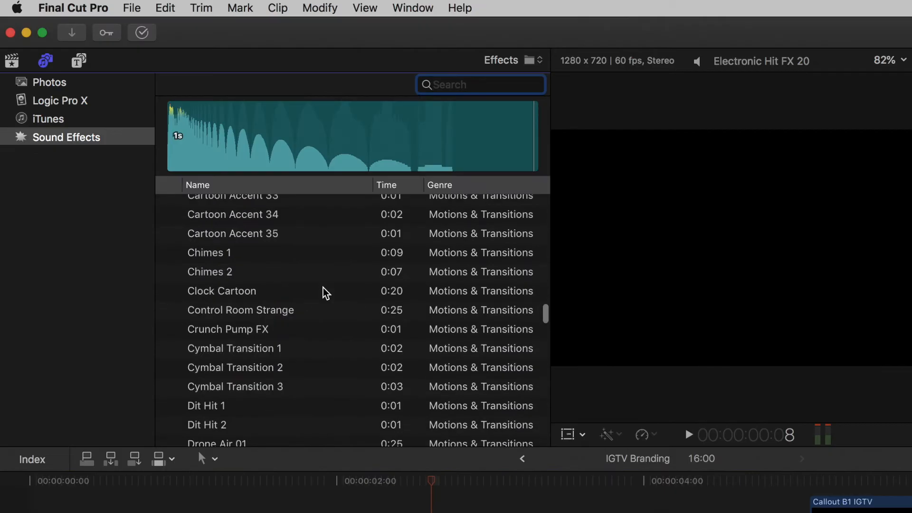
Step: Place the Electronic Hit FX 20 sound under the start of the QS Intro clip and play it back
{"action": "scroll", "coordinate": [324, 289], "scroll_direction": "up", "scroll_amount": 15}
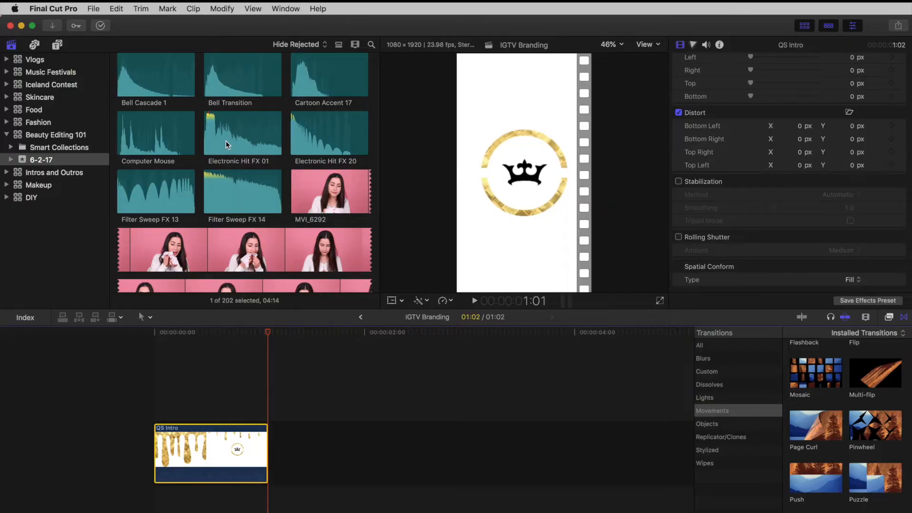
{"action": "left_click", "coordinate": [227, 138]}
{"action": "left_click_drag", "start_coordinate": [228, 138], "coordinate": [159, 497]}
{"action": "left_click_drag", "start_coordinate": [268, 334], "coordinate": [149, 334]}
{"action": "key", "text": "space"}
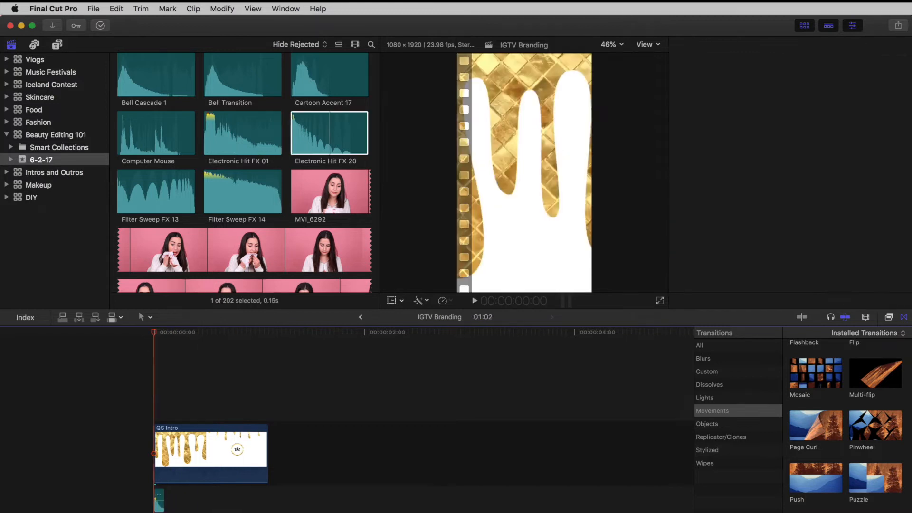
Step: Append a short copy of the QS Intro clip's logo ending directly after the intro
{"action": "left_click", "coordinate": [197, 452]}
{"action": "left_click_drag", "start_coordinate": [154, 338], "coordinate": [368, 338]}
{"action": "key", "text": "super+c"}
{"action": "key", "text": "super+v"}
{"action": "left_click_drag", "start_coordinate": [271, 449], "coordinate": [369, 449]}
Step: Place Electronic Hit FX 20 under the short second QS Intro clip and play the sequence from the start
{"action": "left_click_drag", "start_coordinate": [317, 140], "coordinate": [369, 499]}
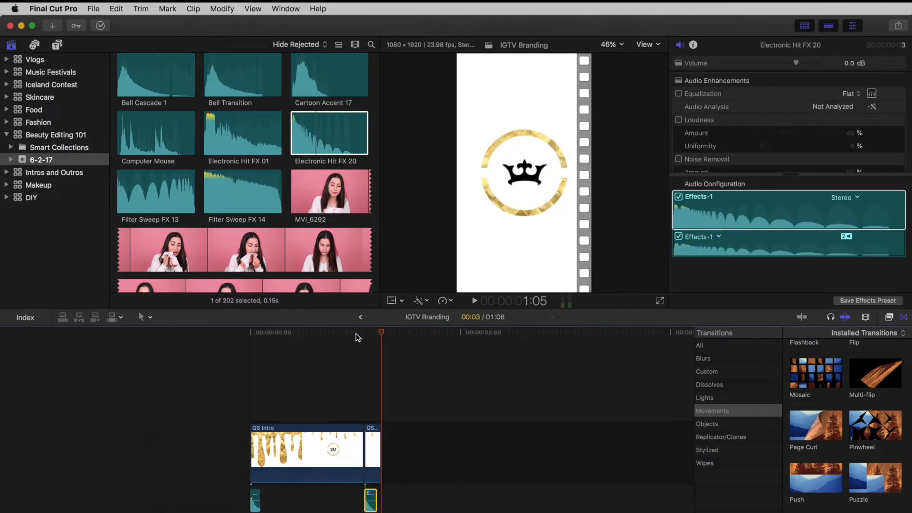
{"action": "key", "text": "Home"}
{"action": "key", "text": "space"}
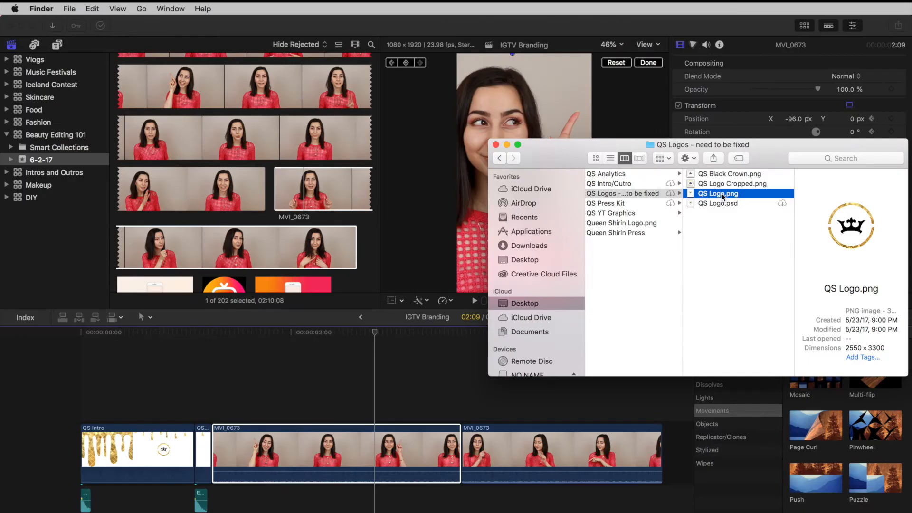
Step: Overlay the QS Logo clip above the first MVI_0673 clip and cut it to end with that clip
{"action": "left_click_drag", "start_coordinate": [712, 195], "coordinate": [378, 381]}
{"action": "key", "text": "b"}
{"action": "left_click", "coordinate": [462, 380]}
{"action": "key", "text": "a"}
{"action": "left_click", "coordinate": [498, 394]}
{"action": "key", "text": "Delete"}
Step: Scale the QS Logo overlay to 28% and move it into the upper-right corner of the frame
{"action": "left_click", "coordinate": [415, 388]}
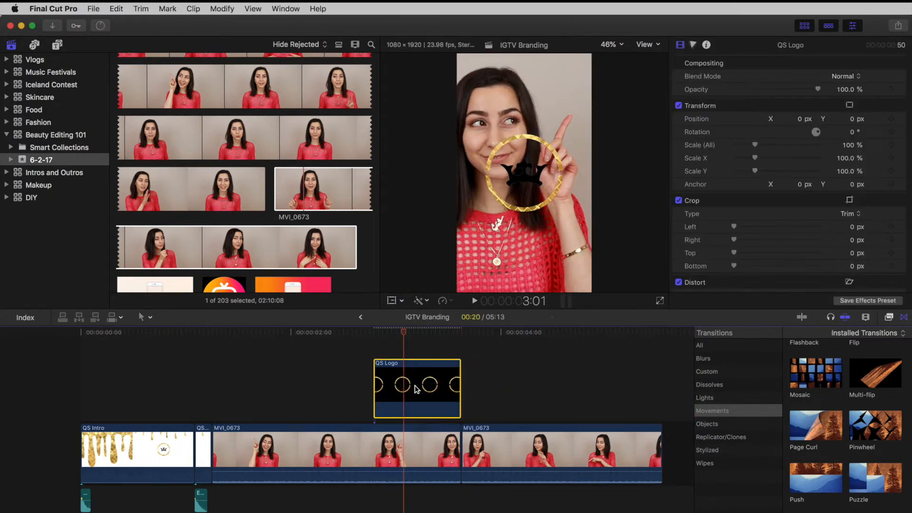
{"action": "left_click_drag", "start_coordinate": [756, 148], "coordinate": [740, 149]}
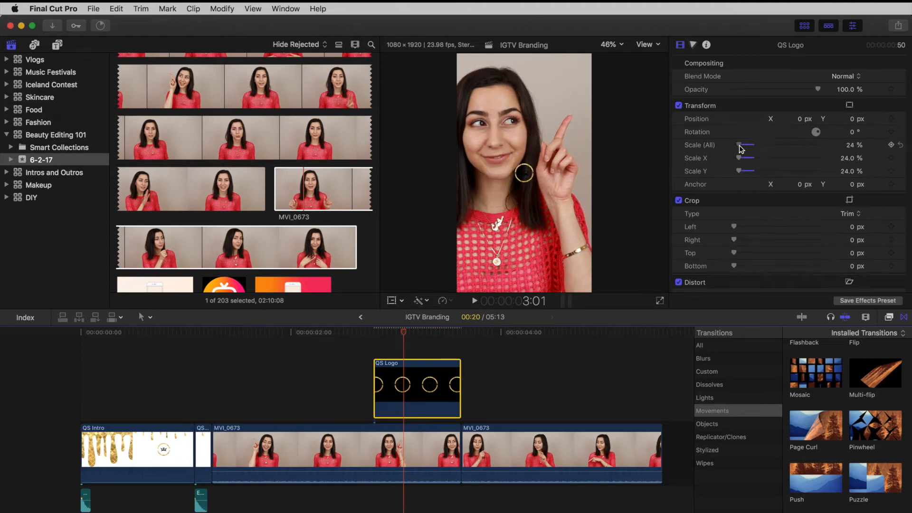
{"action": "left_click", "coordinate": [390, 301]}
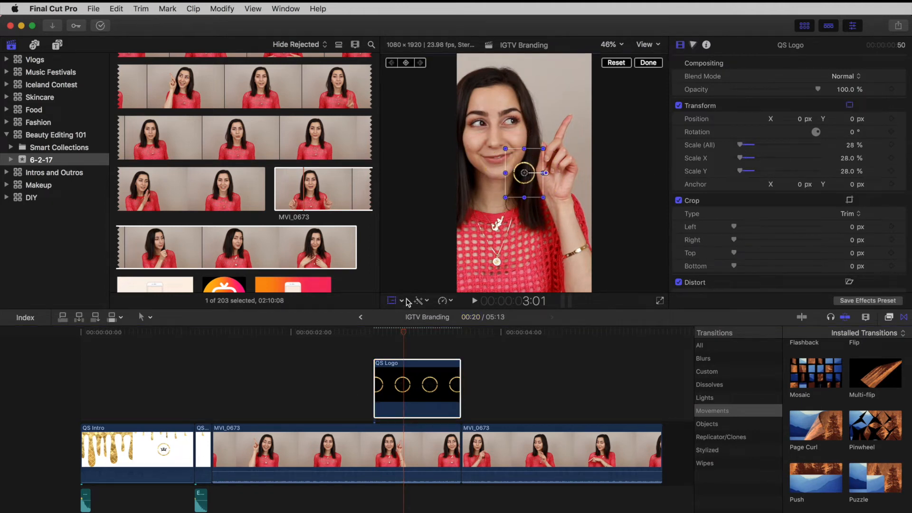
{"action": "left_click_drag", "start_coordinate": [525, 175], "coordinate": [577, 69]}
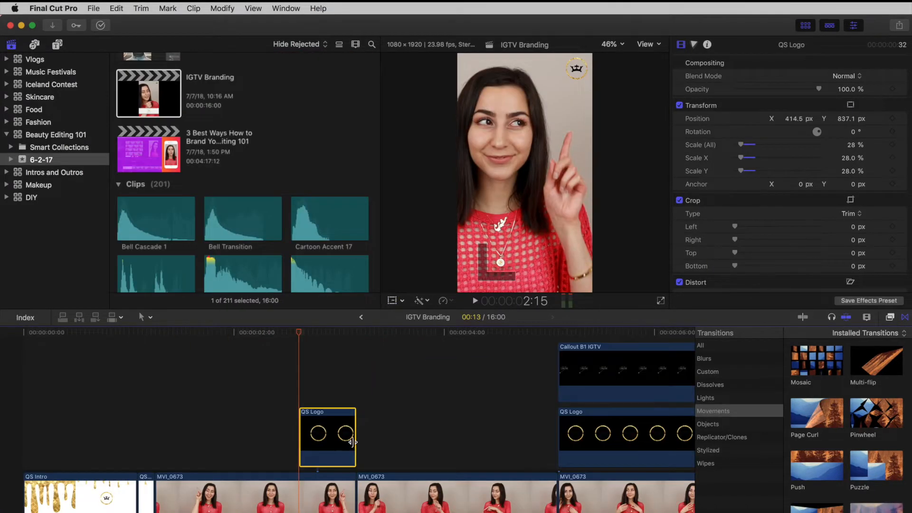
Step: Extend the QS Logo overlay across the following MVI_0673 clips
{"action": "left_click_drag", "start_coordinate": [353, 442], "coordinate": [556, 441]}
{"action": "left_click_drag", "start_coordinate": [302, 438], "coordinate": [169, 438]}
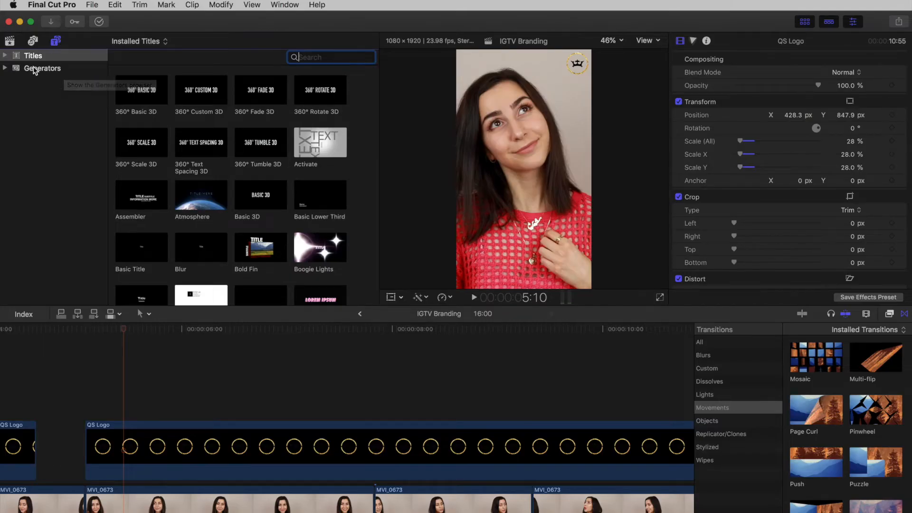
Step: Add the Callout B1 IGTV generator above the long QS Logo clip and cut it to end at the next MVI_0673 cut
{"action": "left_click", "coordinate": [34, 68]}
{"action": "left_click_drag", "start_coordinate": [320, 229], "coordinate": [94, 392]}
{"action": "double_click", "coordinate": [118, 385]}
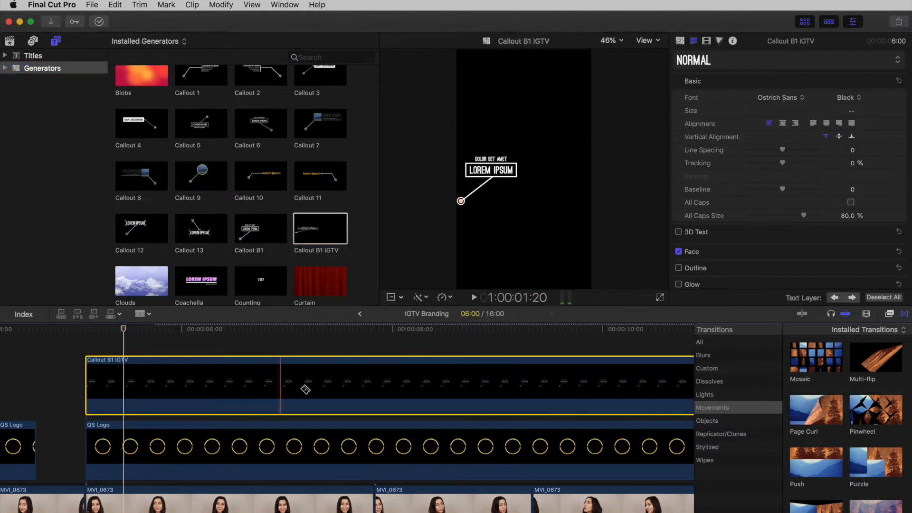
{"action": "left_click", "coordinate": [382, 388]}
{"action": "key", "text": "a"}
{"action": "key", "text": "Delete"}
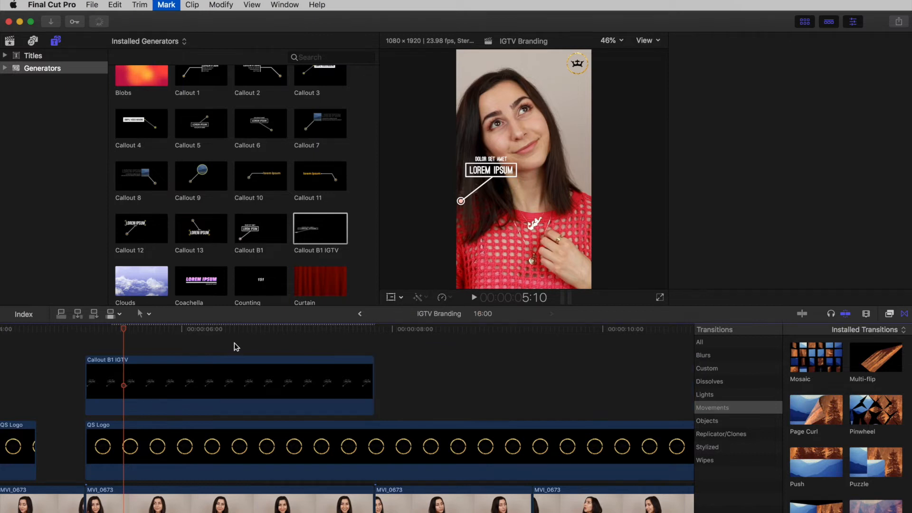
Step: Replace the callout's boxed text with "joon" and center it in the box
{"action": "left_click", "coordinate": [158, 375]}
{"action": "left_click", "coordinate": [486, 173]}
{"action": "triple_click", "coordinate": [745, 93]}
{"action": "type", "text": "joon"}
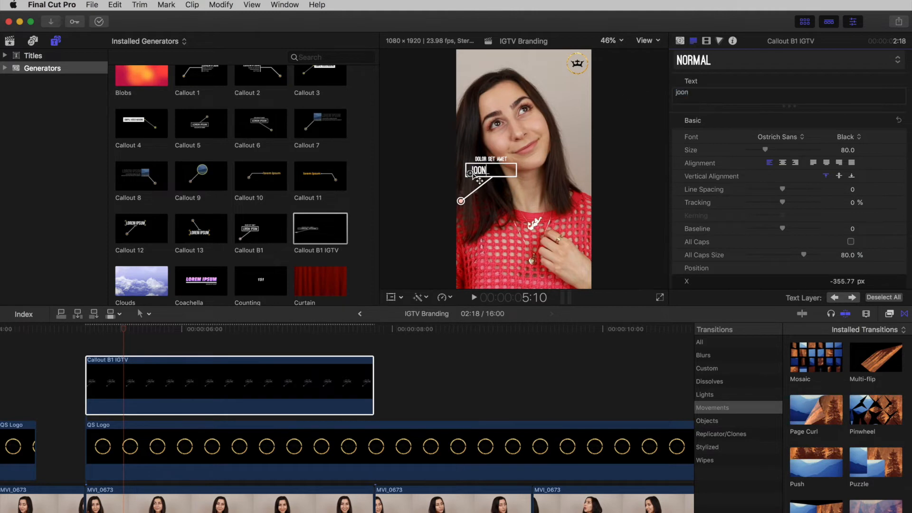
{"action": "left_click_drag", "start_coordinate": [473, 175], "coordinate": [485, 177]}
Step: Replace the small text above the callout box with "saffron hair elixir" and center it over the box
{"action": "left_click", "coordinate": [481, 159]}
{"action": "left_click_drag", "start_coordinate": [716, 93], "coordinate": [651, 95]}
{"action": "type", "text": "saffron"}
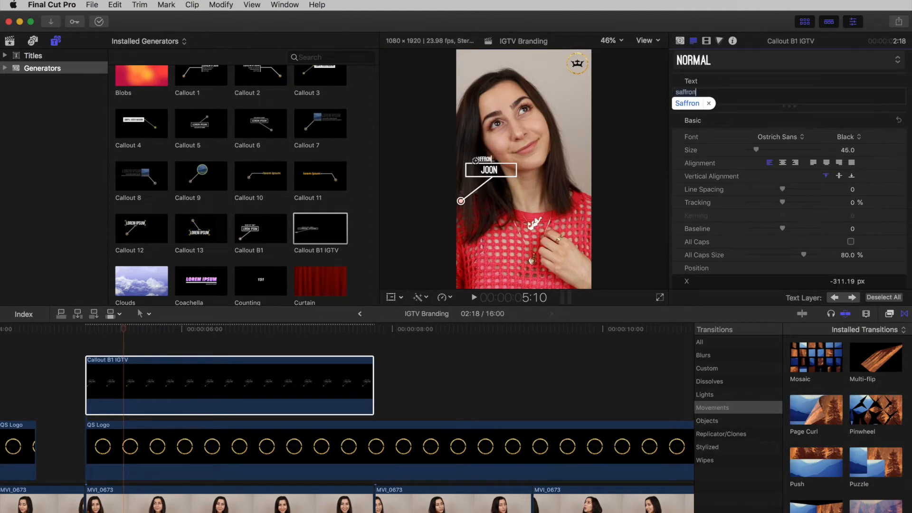
{"action": "type", "text": " hair elixir"}
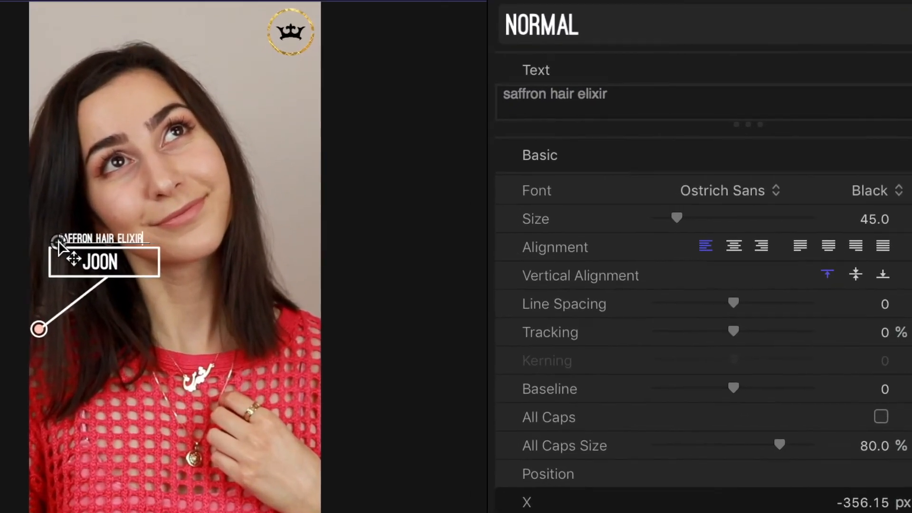
{"action": "left_click_drag", "start_coordinate": [59, 247], "coordinate": [66, 248]}
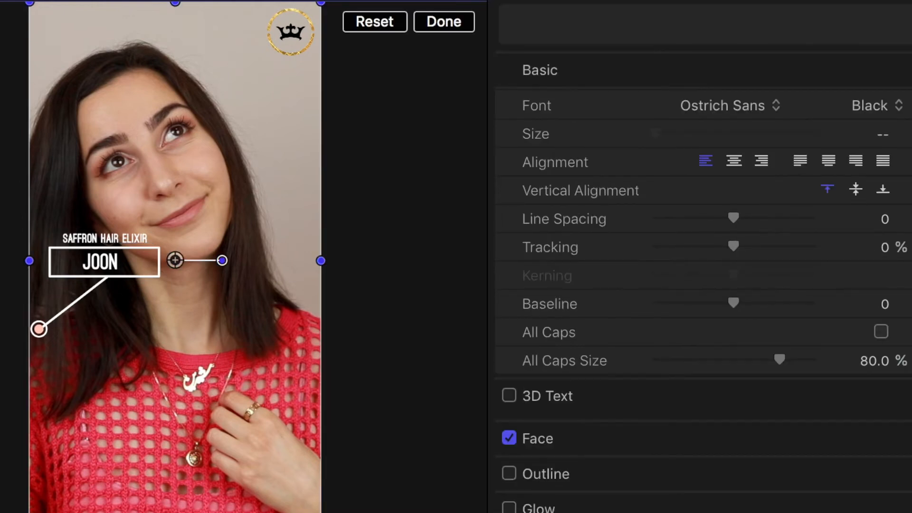
Step: Move the whole callout slightly down and to the right so it points at the hair, and play it back
{"action": "left_click_drag", "start_coordinate": [177, 259], "coordinate": [187, 261]}
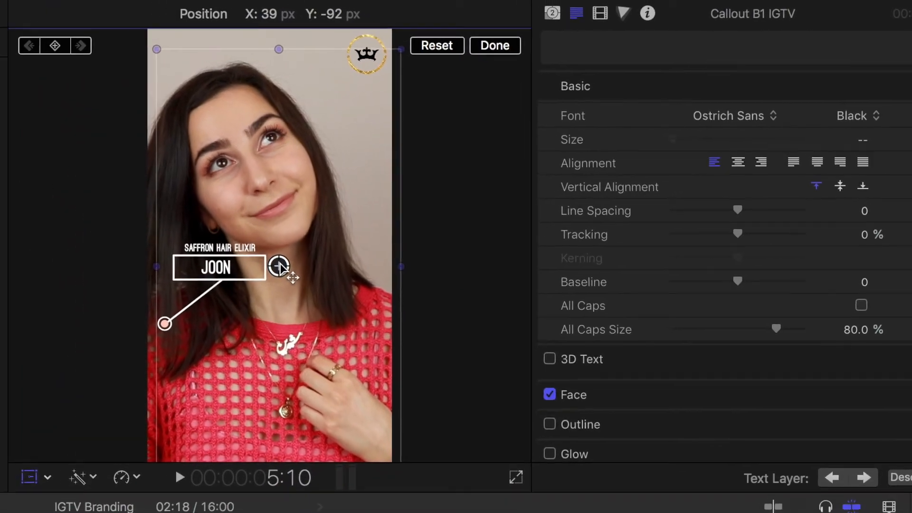
{"action": "left_click_drag", "start_coordinate": [274, 269], "coordinate": [278, 264]}
{"action": "left_click", "coordinate": [492, 44]}
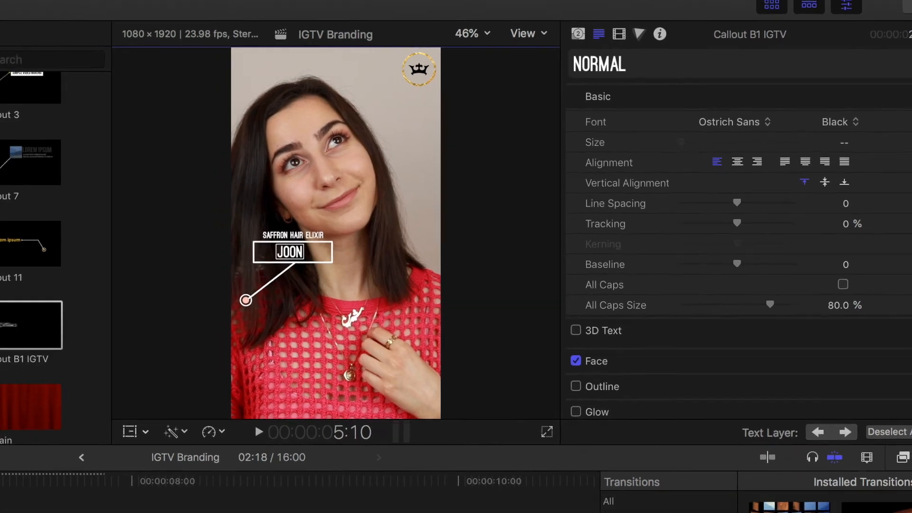
{"action": "left_click", "coordinate": [16, 355]}
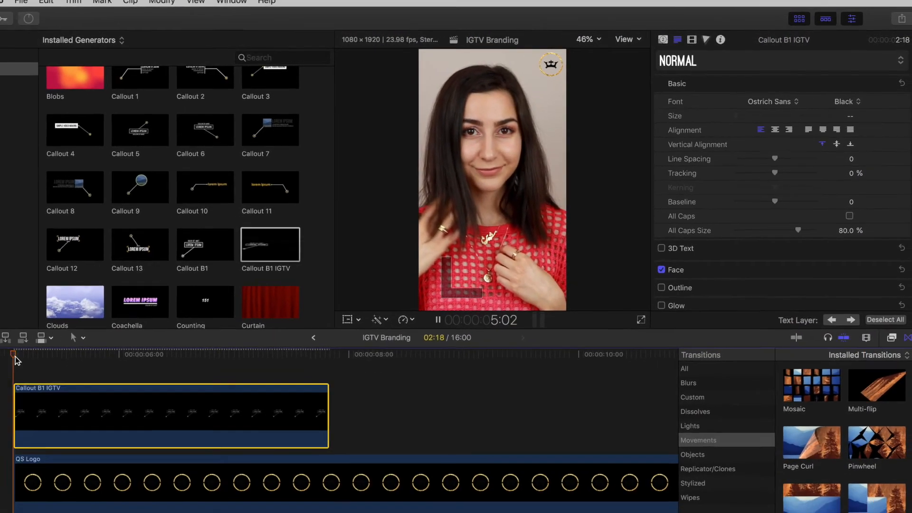
{"action": "key", "text": "space"}
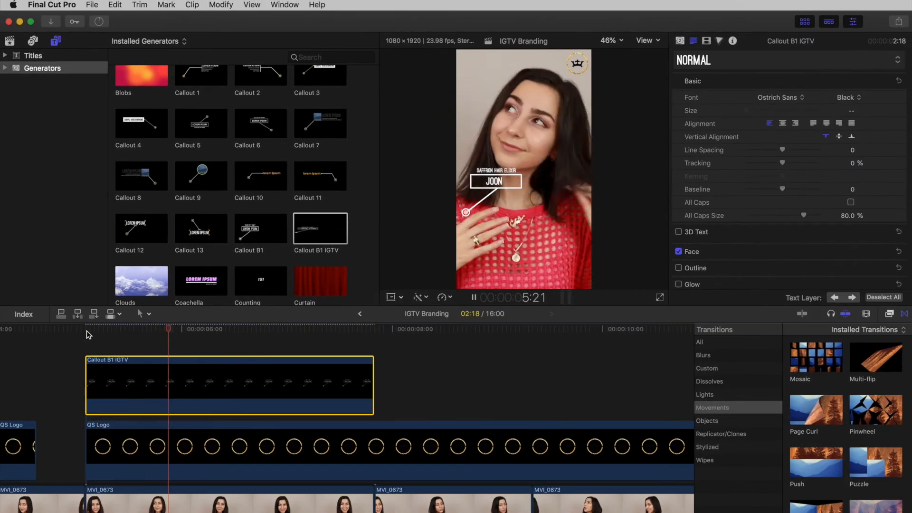
{"action": "key", "text": "space"}
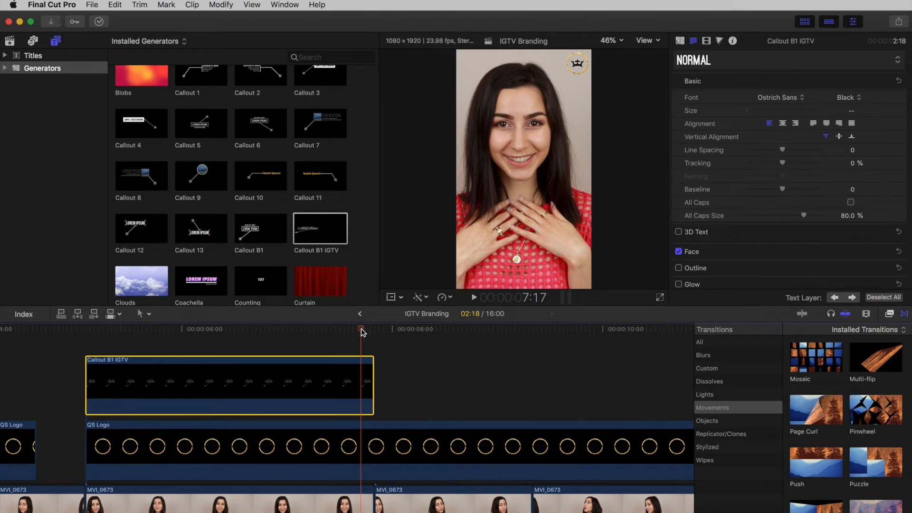
Step: Add the Square Up IGTV title above the QS Logo clip, starting where the callout ends
{"action": "left_click_drag", "start_coordinate": [362, 331], "coordinate": [373, 332]}
{"action": "scroll", "coordinate": [400, 353], "scroll_direction": "right", "scroll_amount": 5}
{"action": "left_click_drag", "start_coordinate": [253, 332], "coordinate": [232, 340]}
{"action": "left_click", "coordinate": [33, 56]}
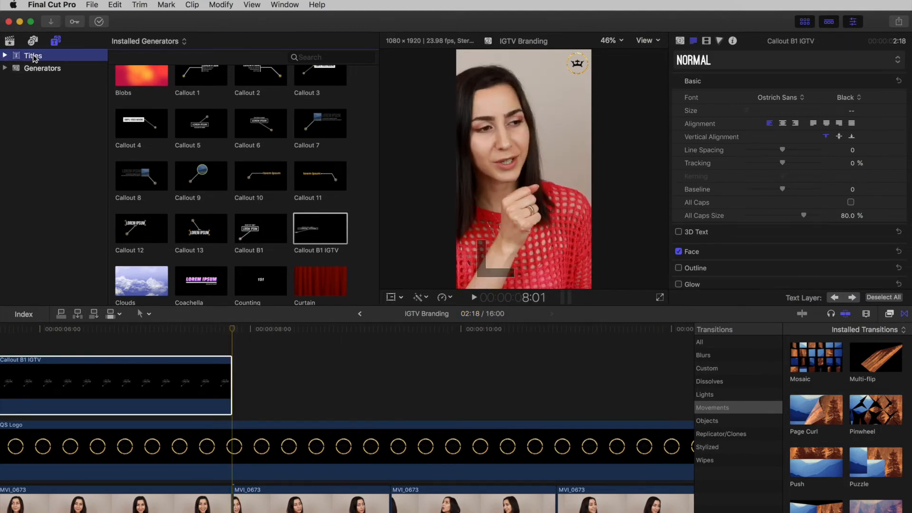
{"action": "scroll", "coordinate": [365, 158], "scroll_direction": "down", "scroll_amount": 20}
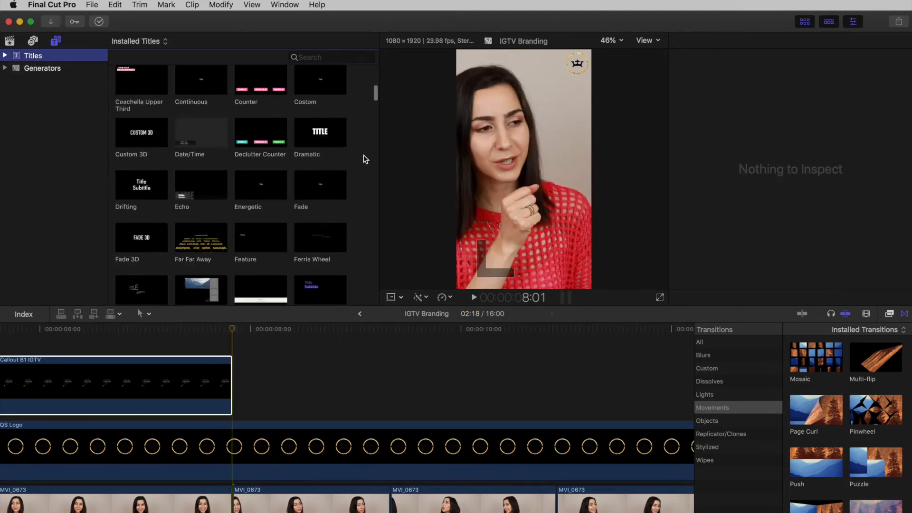
{"action": "scroll", "coordinate": [364, 155], "scroll_direction": "down", "scroll_amount": 5}
{"action": "left_click_drag", "start_coordinate": [141, 214], "coordinate": [254, 401]}
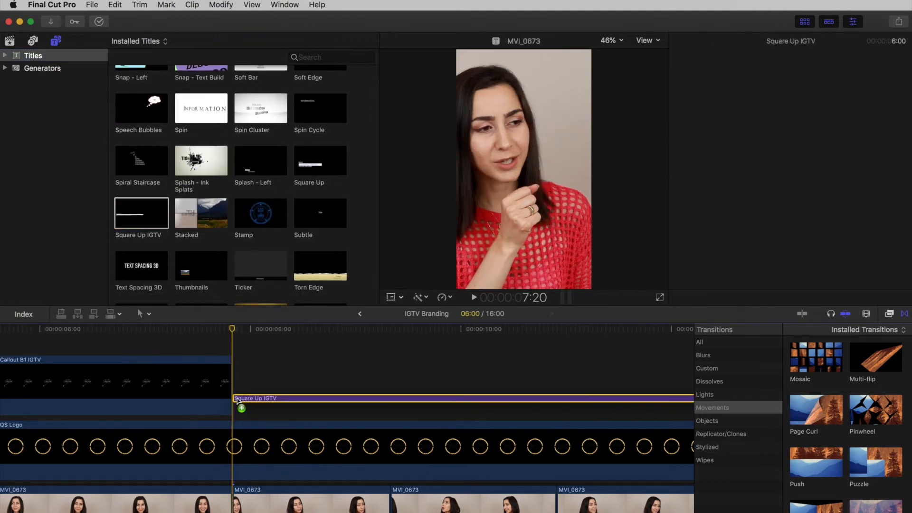
Step: Enlarge the Square Up IGTV title and move it to the bottom of the frame
{"action": "left_click", "coordinate": [287, 328]}
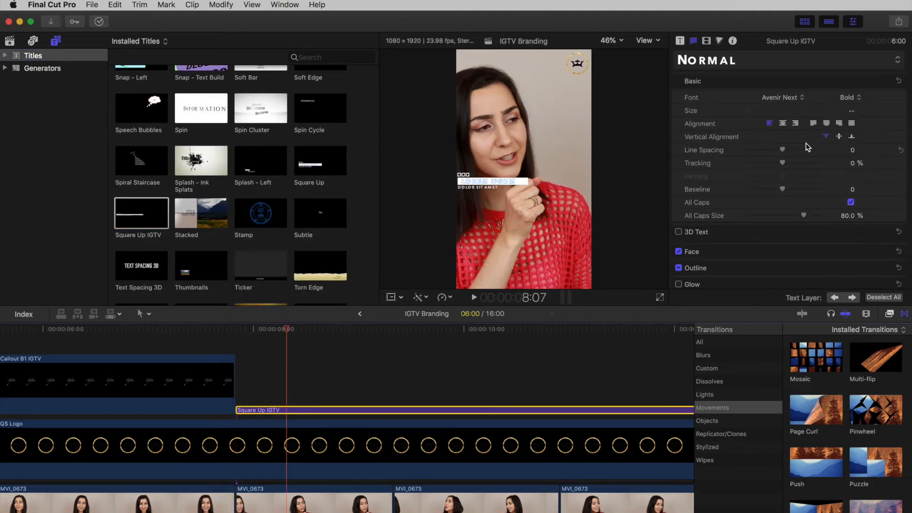
{"action": "left_click", "coordinate": [708, 42]}
{"action": "left_click_drag", "start_coordinate": [755, 142], "coordinate": [765, 142]}
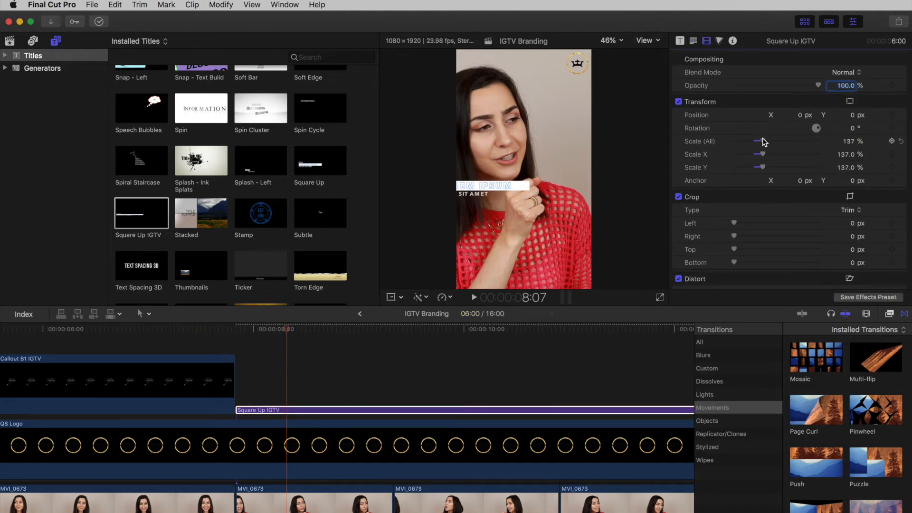
{"action": "left_click", "coordinate": [391, 297]}
{"action": "left_click_drag", "start_coordinate": [524, 169], "coordinate": [554, 252]}
{"action": "left_click_drag", "start_coordinate": [762, 142], "coordinate": [767, 142]}
{"action": "left_click_drag", "start_coordinate": [555, 252], "coordinate": [568, 253]}
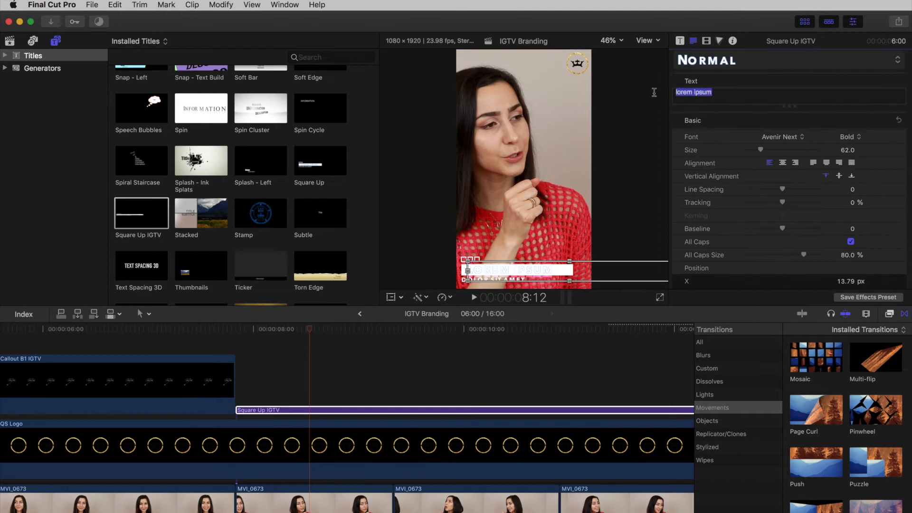
Step: Fill the Square Up IGTV title with the host's first name and the subtitle "host"
{"action": "double_click", "coordinate": [464, 282]}
{"action": "type", "text": "host"}
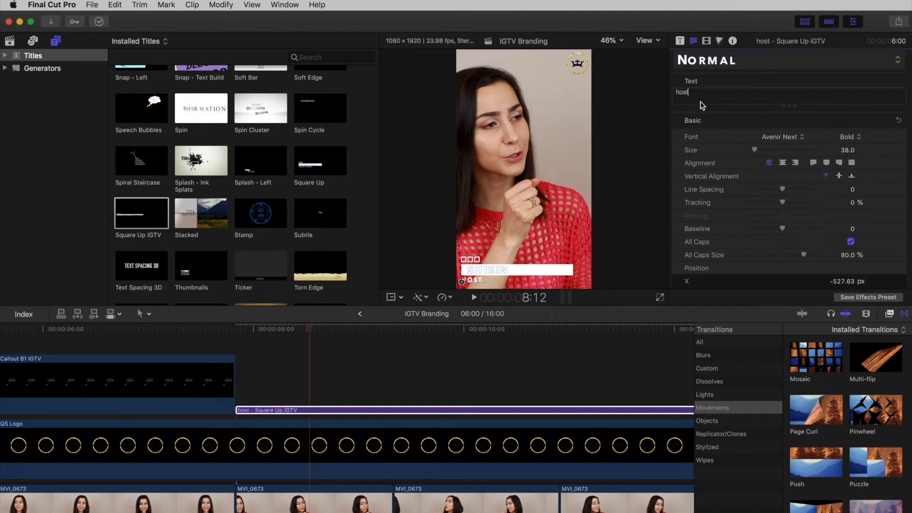
{"action": "left_click", "coordinate": [381, 367]}
Step: Split the Square Up IGTV title at the next two MVI_0673 cuts and delete the remainder
{"action": "left_click", "coordinate": [393, 409]}
{"action": "left_click", "coordinate": [560, 409]}
{"action": "key", "text": "Delete"}
Step: Change the name in the second Square Up IGTV title to "shrek"
{"action": "left_click", "coordinate": [448, 330]}
{"action": "left_click", "coordinate": [449, 411]}
{"action": "left_click", "coordinate": [491, 270]}
{"action": "key", "text": "BackSpace"}
{"action": "key", "text": "BackSpace"}
{"action": "key", "text": "BackSpace"}
{"action": "key", "text": "BackSpace"}
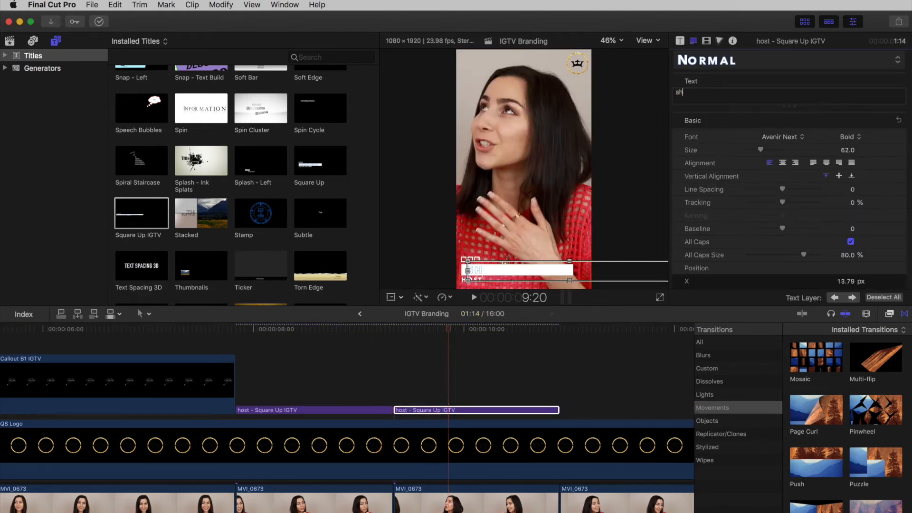
{"action": "type", "text": "rek"}
Step: Change the subtitle of the second Square Up IGTV title to "professional ogre"
{"action": "left_click", "coordinate": [472, 280]}
{"action": "double_click", "coordinate": [685, 93]}
{"action": "type", "text": "professional ogre"}
{"action": "left_click", "coordinate": [480, 270]}
{"action": "left_click", "coordinate": [242, 339]}
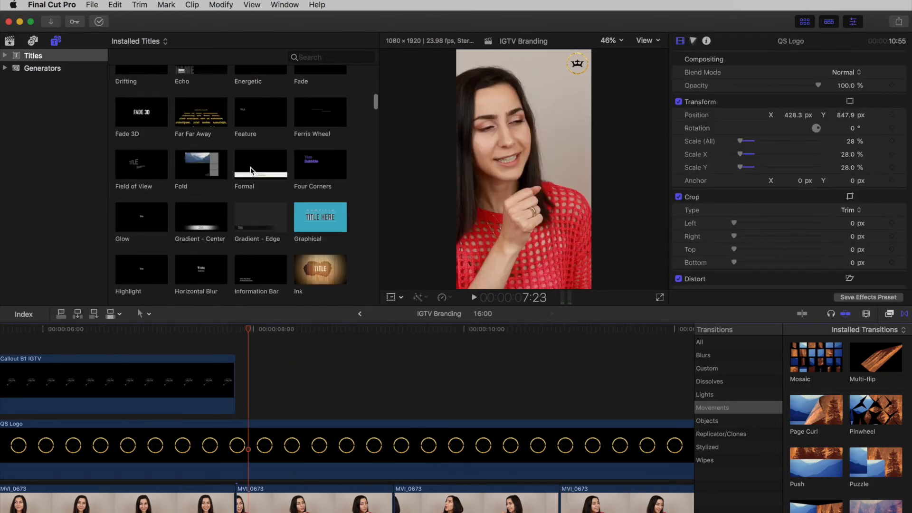
Step: Add the Formal title where the callout ends and enter the host's first name on its name line
{"action": "left_click_drag", "start_coordinate": [249, 178], "coordinate": [241, 407]}
{"action": "left_click", "coordinate": [329, 330]}
{"action": "double_click", "coordinate": [518, 249]}
{"action": "double_click", "coordinate": [706, 93]}
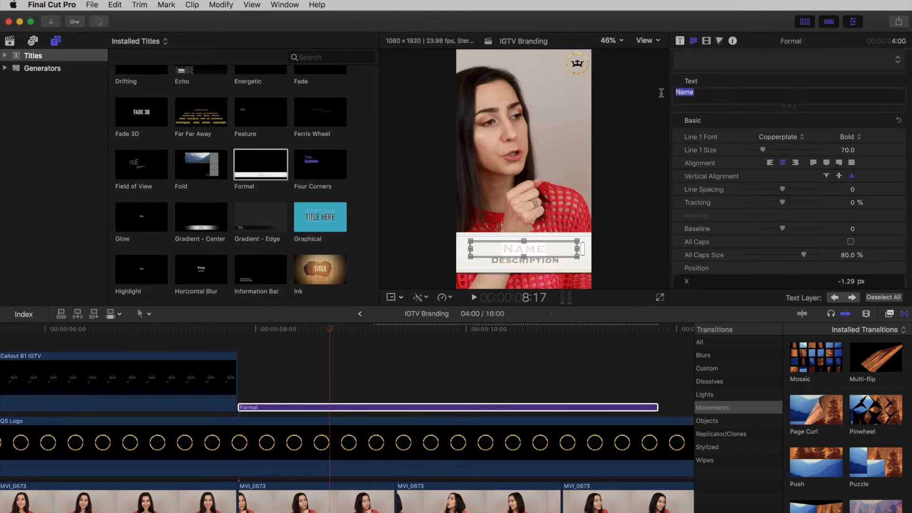
{"action": "type", "text": "shirin"}
Step: Set the Formal title's description line to "host"
{"action": "left_click", "coordinate": [541, 261]}
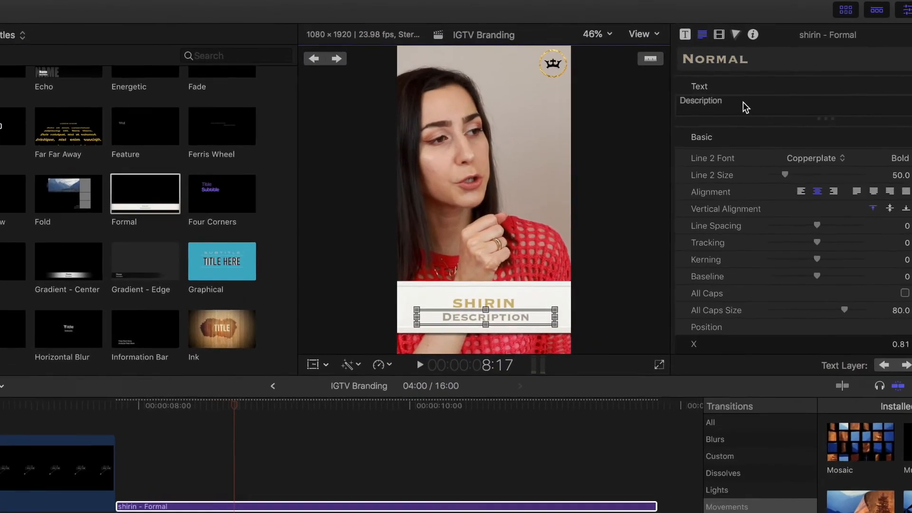
{"action": "double_click", "coordinate": [707, 97]}
{"action": "type", "text": "host"}
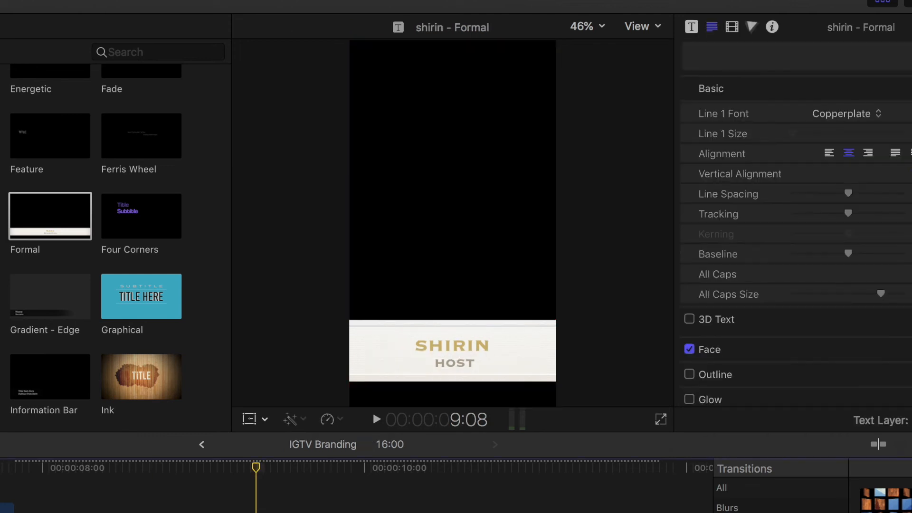
Step: Delete the part of the split Formal title that extends past the second speaker's clip
{"action": "left_click", "coordinate": [584, 512]}
{"action": "key", "text": "Delete"}
Step: Change the second Formal title's name to "shrek" and its description to "professional ogre"
{"action": "left_click", "coordinate": [384, 512]}
{"action": "left_click", "coordinate": [383, 471]}
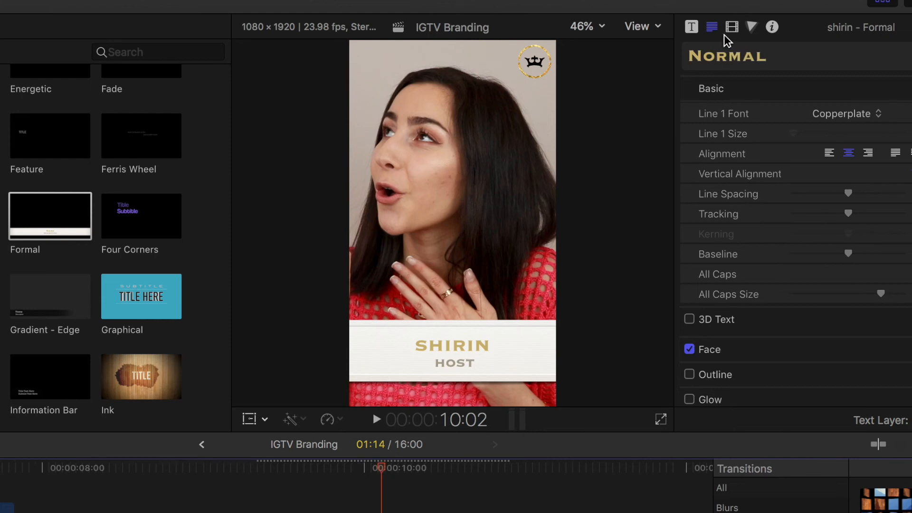
{"action": "left_click", "coordinate": [446, 350]}
{"action": "double_click", "coordinate": [446, 350]}
{"action": "type", "text": "shrek"}
{"action": "key", "text": "Tab"}
{"action": "type", "text": "professional ogre"}
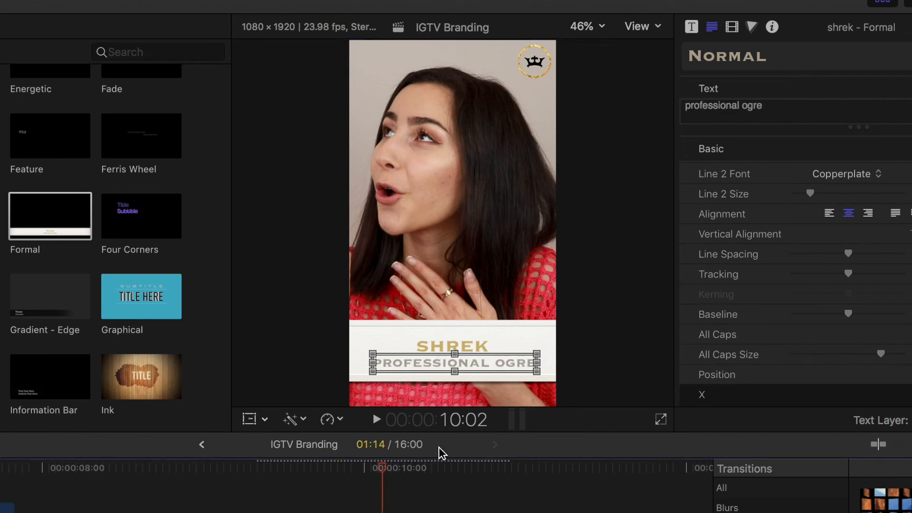
Step: Play back the section with the two Formal titles from the end of the callout
{"action": "left_click", "coordinate": [407, 491]}
{"action": "left_click", "coordinate": [95, 419]}
{"action": "key", "text": "space"}
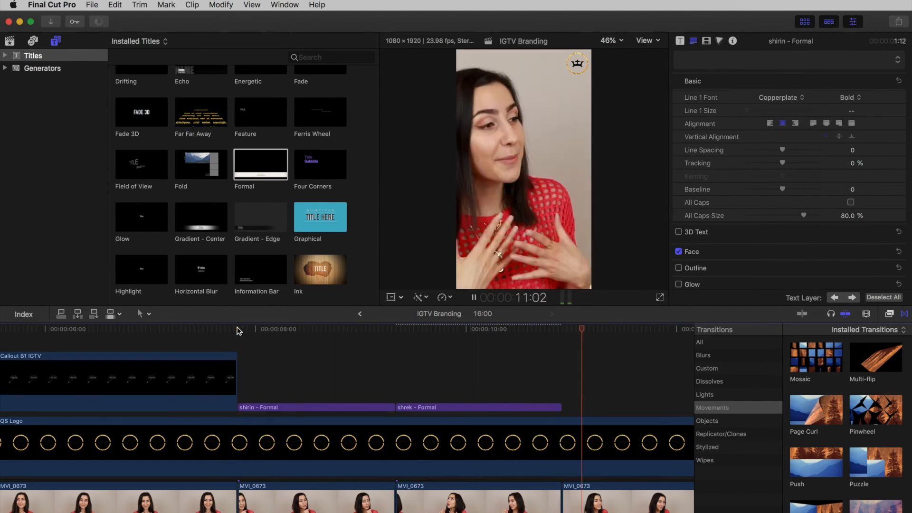